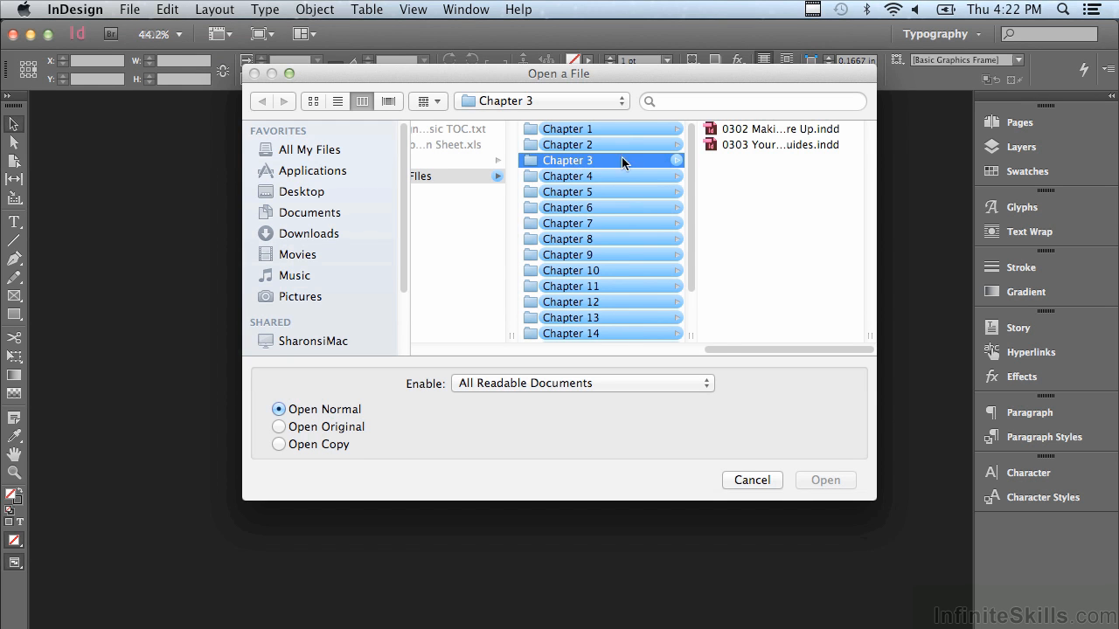
Open the document "0303 Your Guide to Ruler Guides.indd" from the Chapter 3 folder.
click(730, 144)
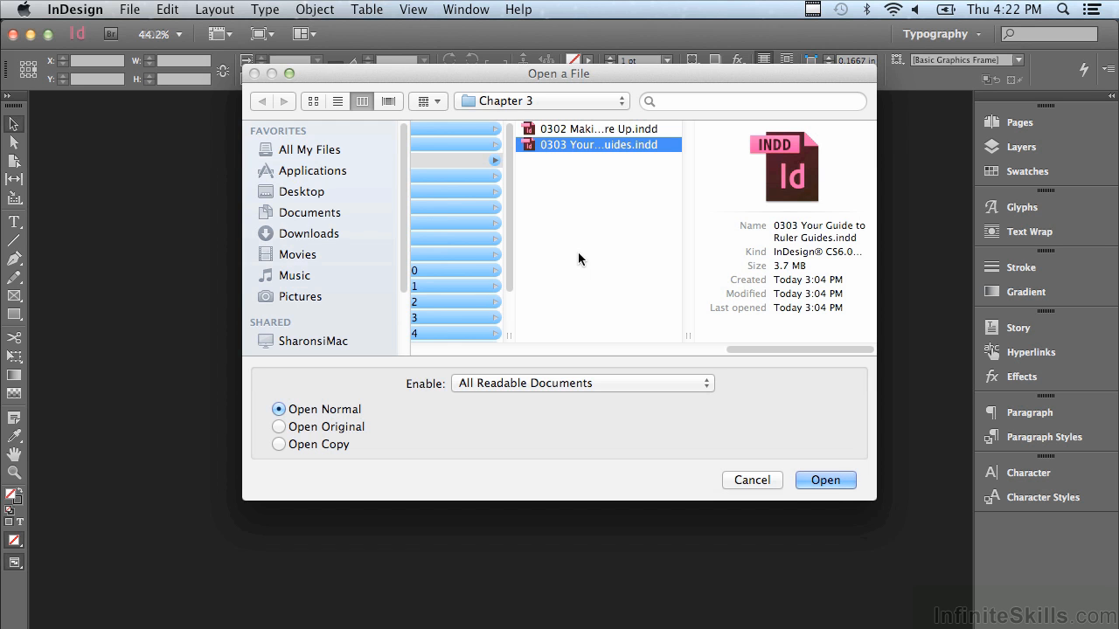
click(823, 480)
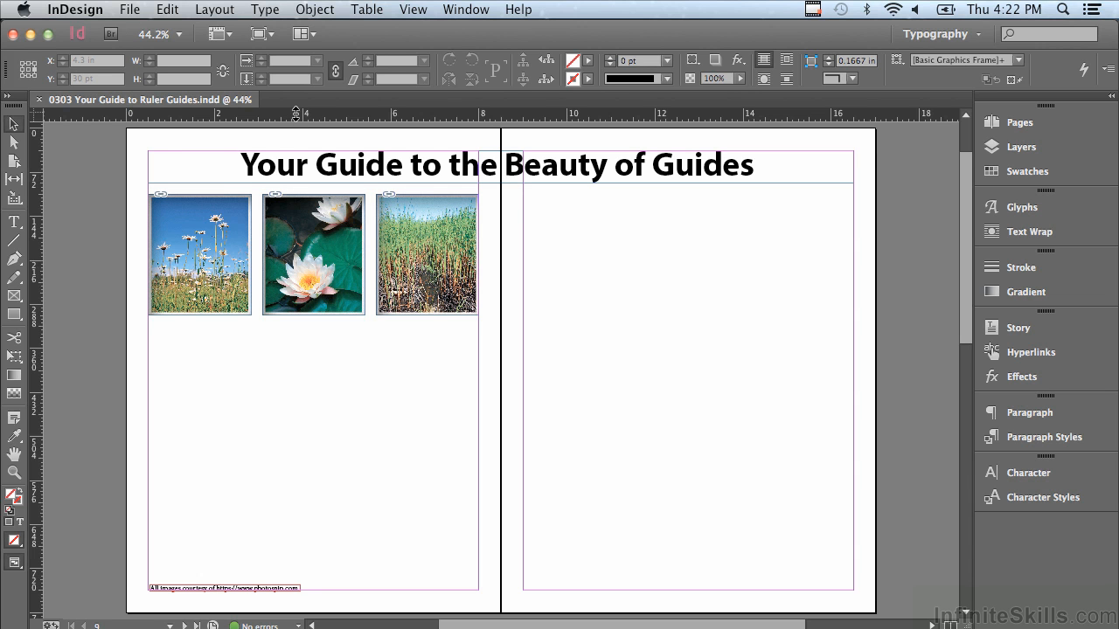
Place a horizontal guide at 382 pt across the first page only and a vertical guide at 10.96 in on the facing page.
drag(296, 116, 287, 362)
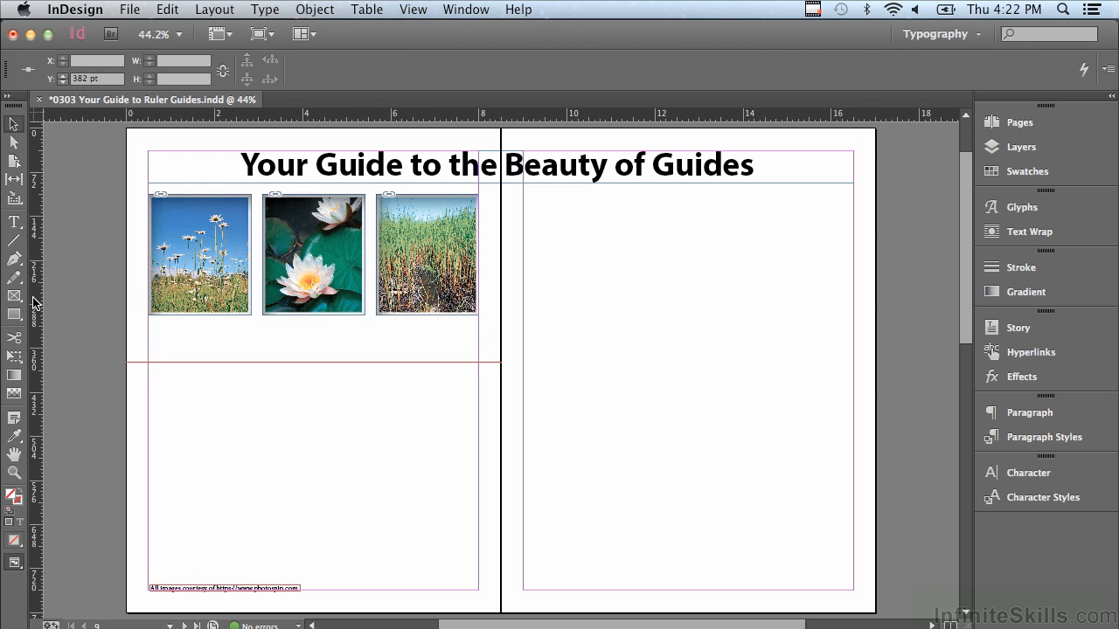
drag(33, 304, 610, 418)
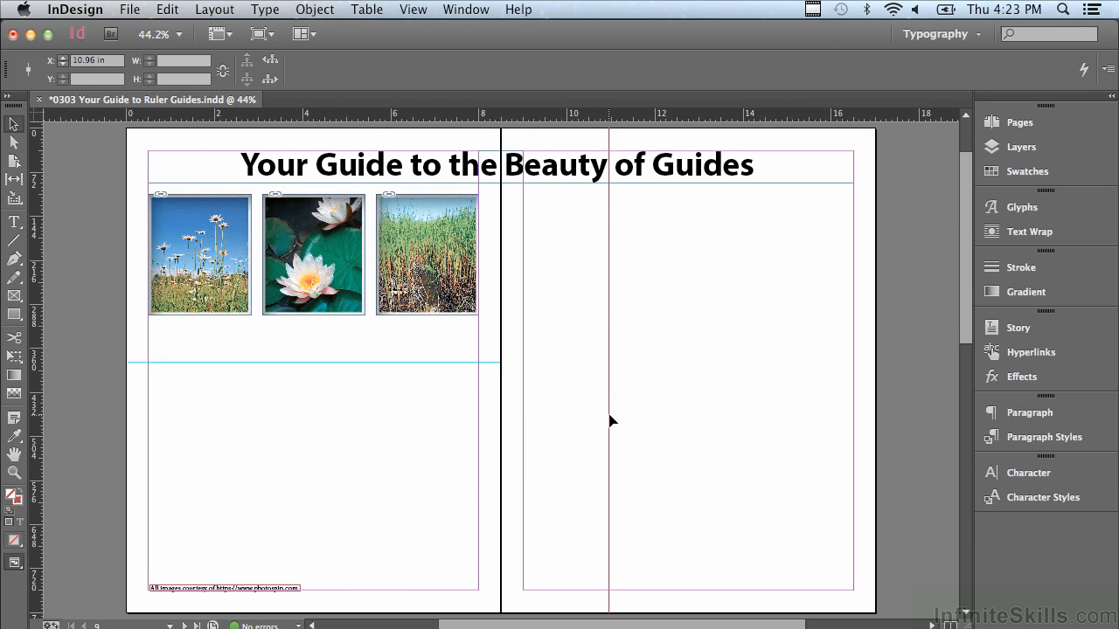
click(345, 361)
click(345, 361)
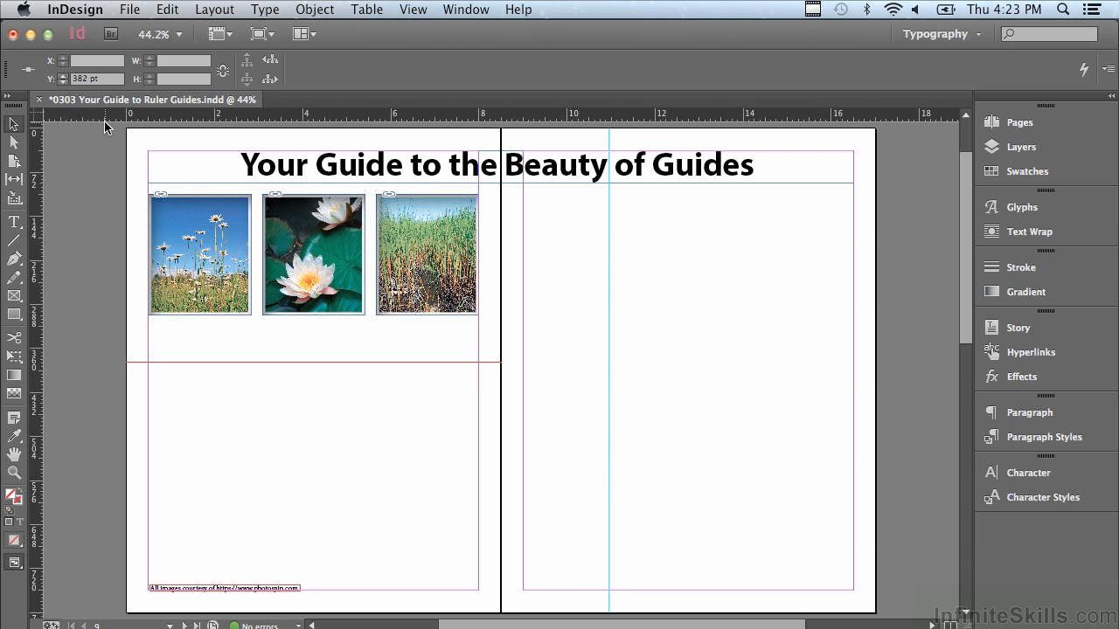
Place two horizontal guides spanning the whole spread, at 356 pt and at 305.76 pt along the bottom edge of the pictures.
drag(103, 117, 87, 347)
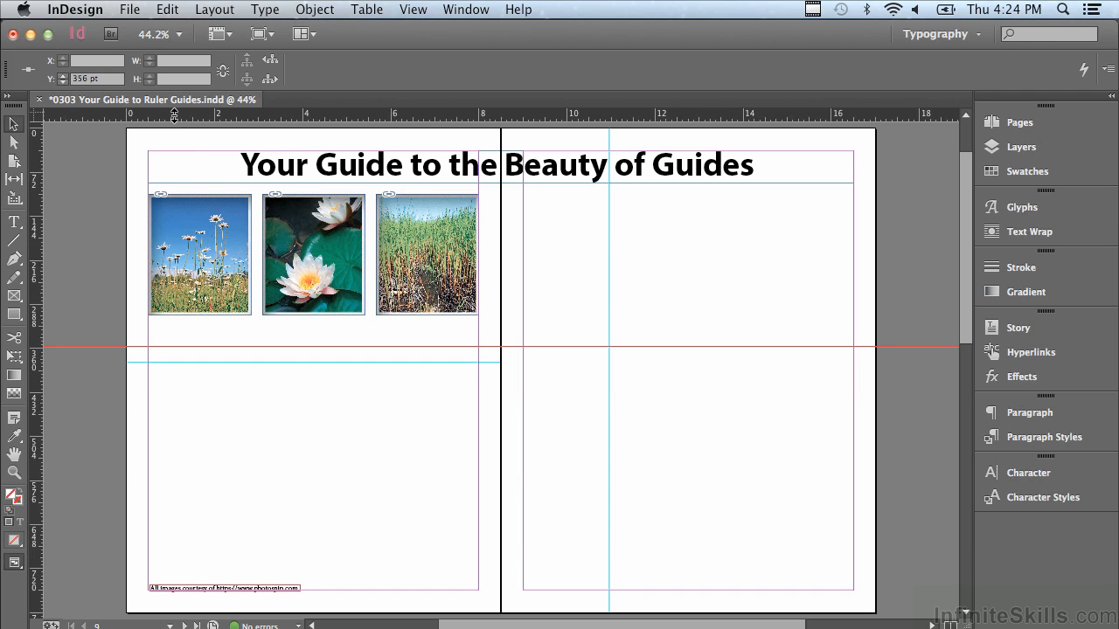
drag(173, 115, 150, 318)
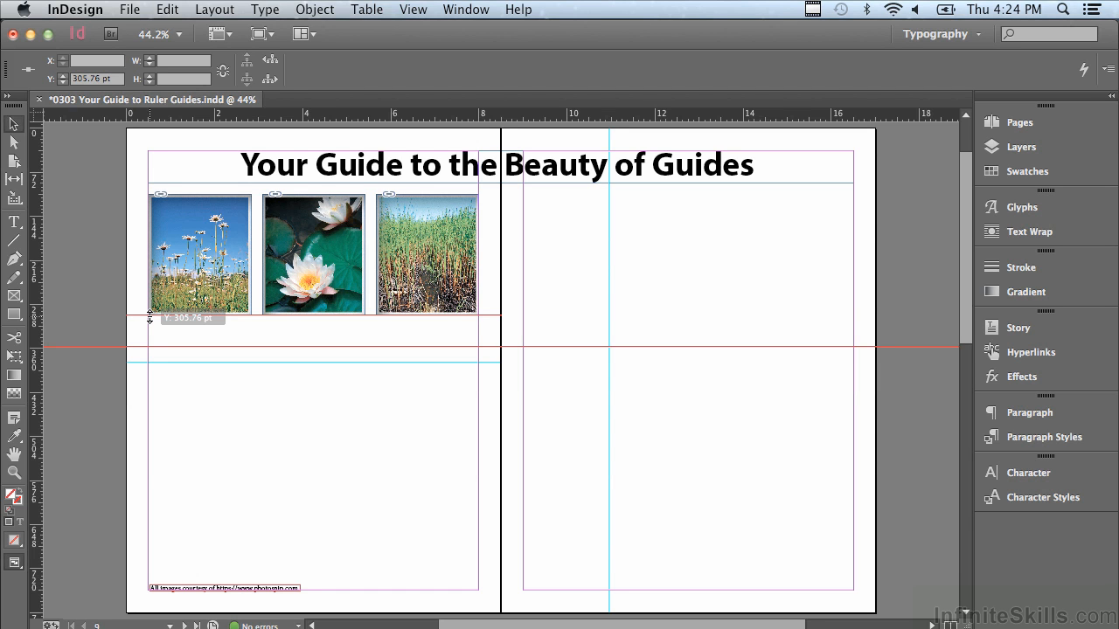
key(super)
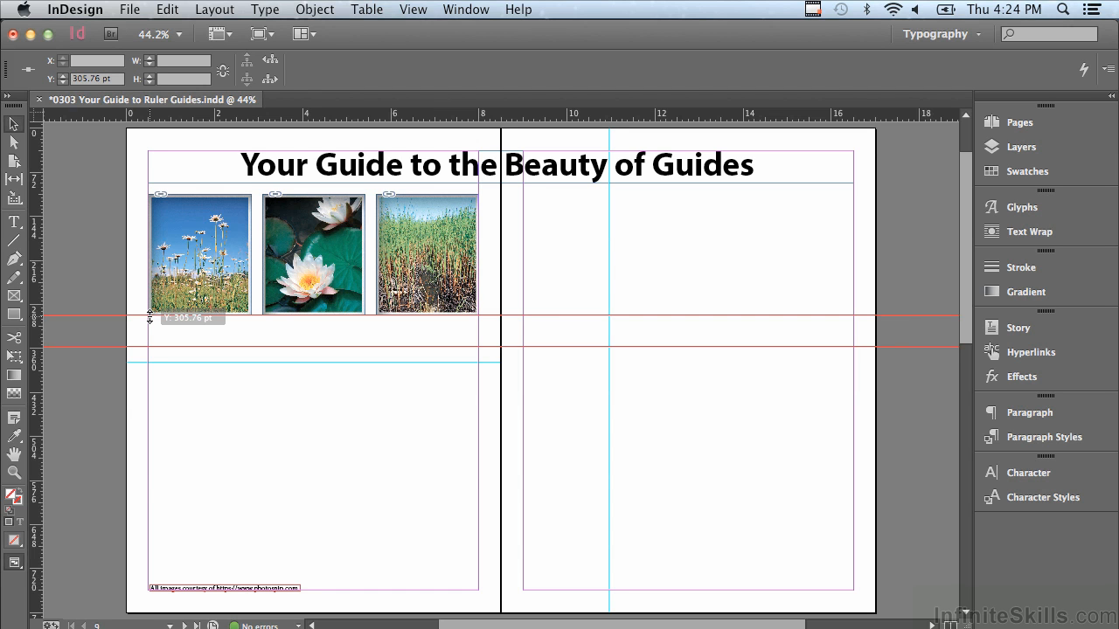
drag(149, 317, 152, 323)
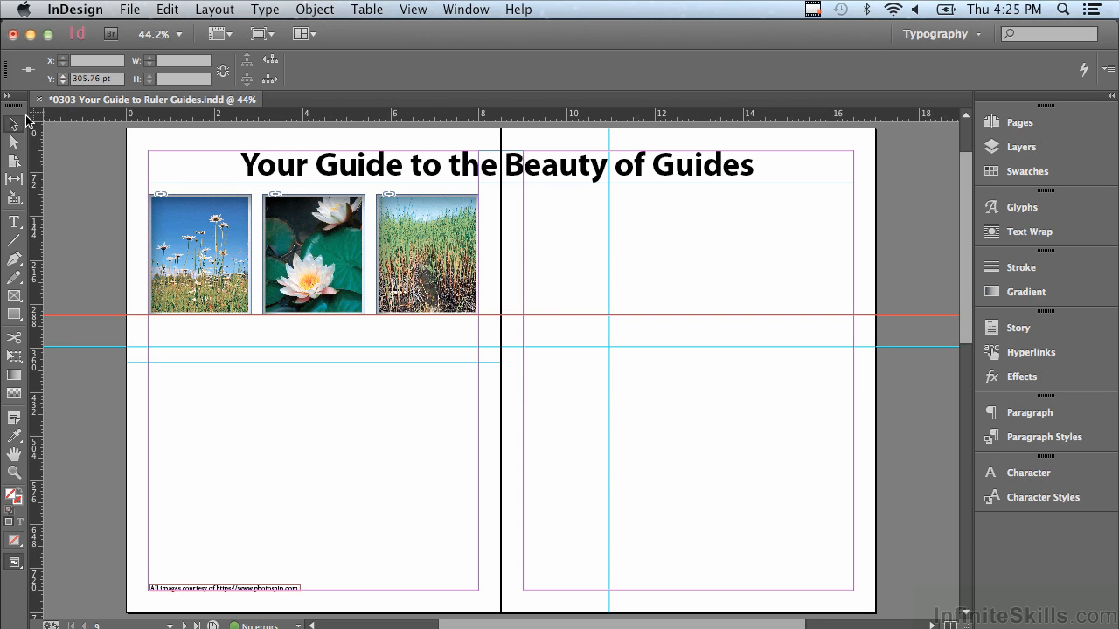
Place a vertical and a spread-wide horizontal guide together at the third picture's upper corner, X 5.6667 in and Y 108 pt.
drag(35, 118, 378, 200)
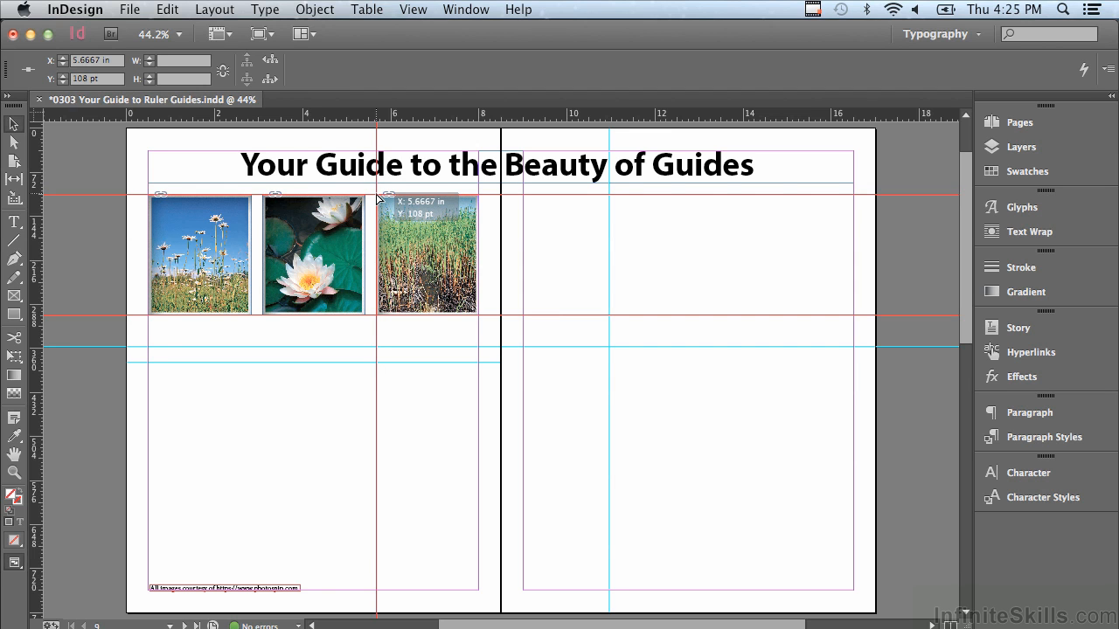
drag(377, 199, 378, 199)
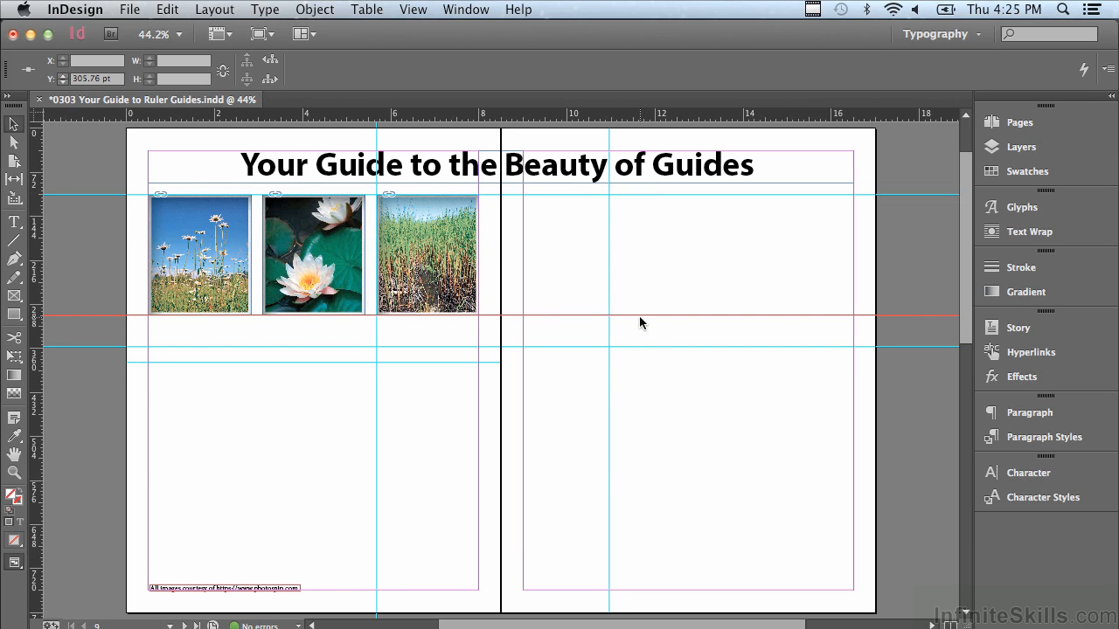
On the "A Guided Tour of Guides" spread, marquee-select the nine-pane picture, move it down to Y 373.68 pt and undo the move.
drag(968, 164, 956, 388)
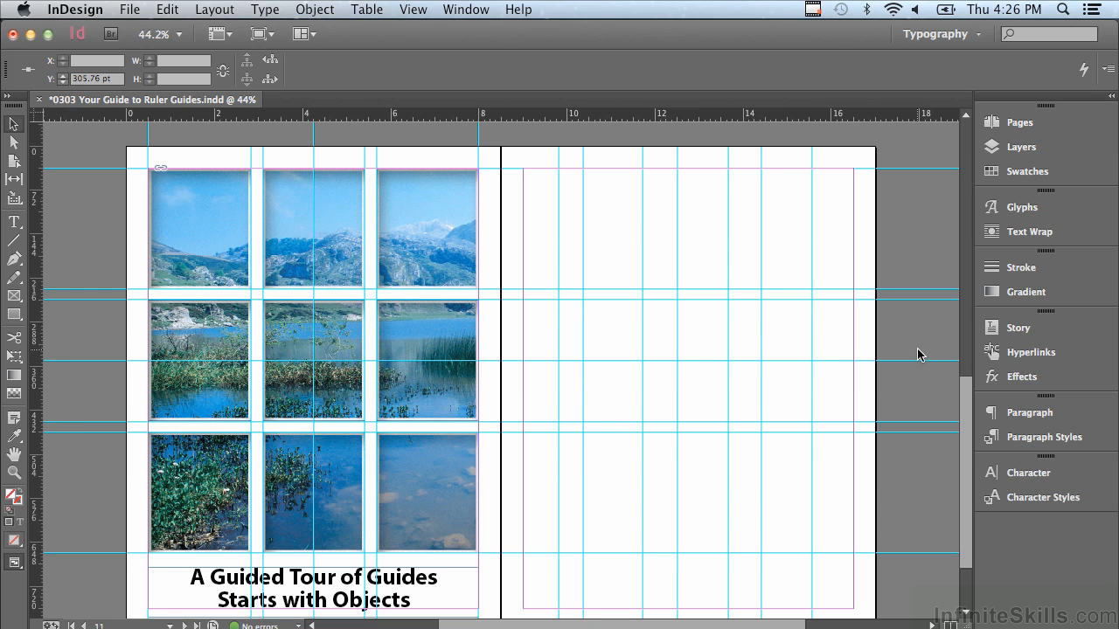
click(231, 228)
click(13, 126)
drag(86, 144, 492, 561)
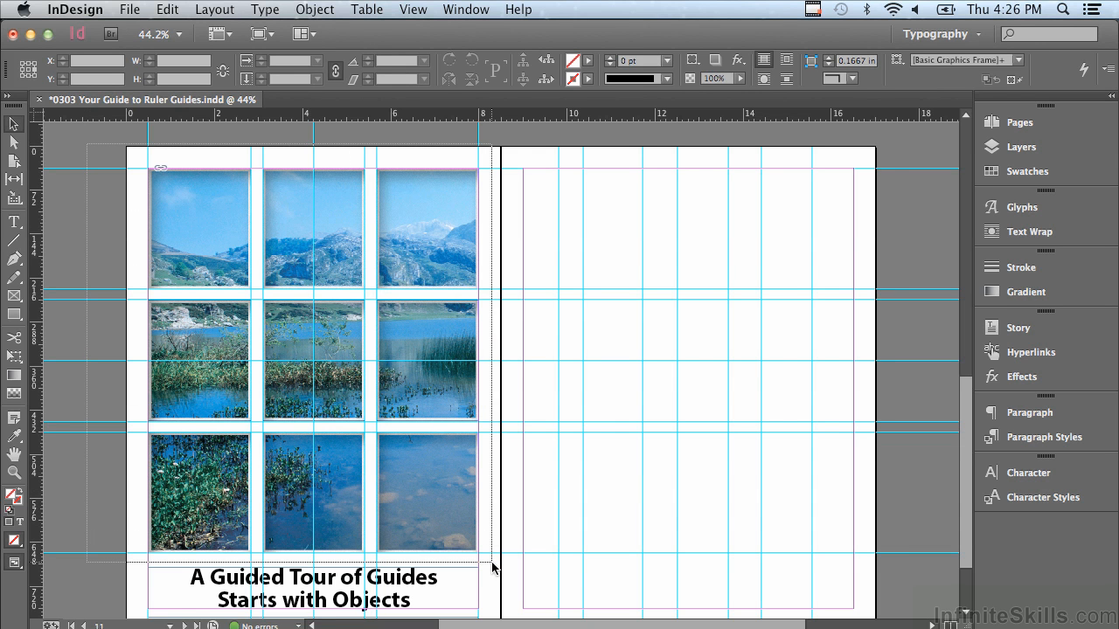
drag(492, 565, 492, 564)
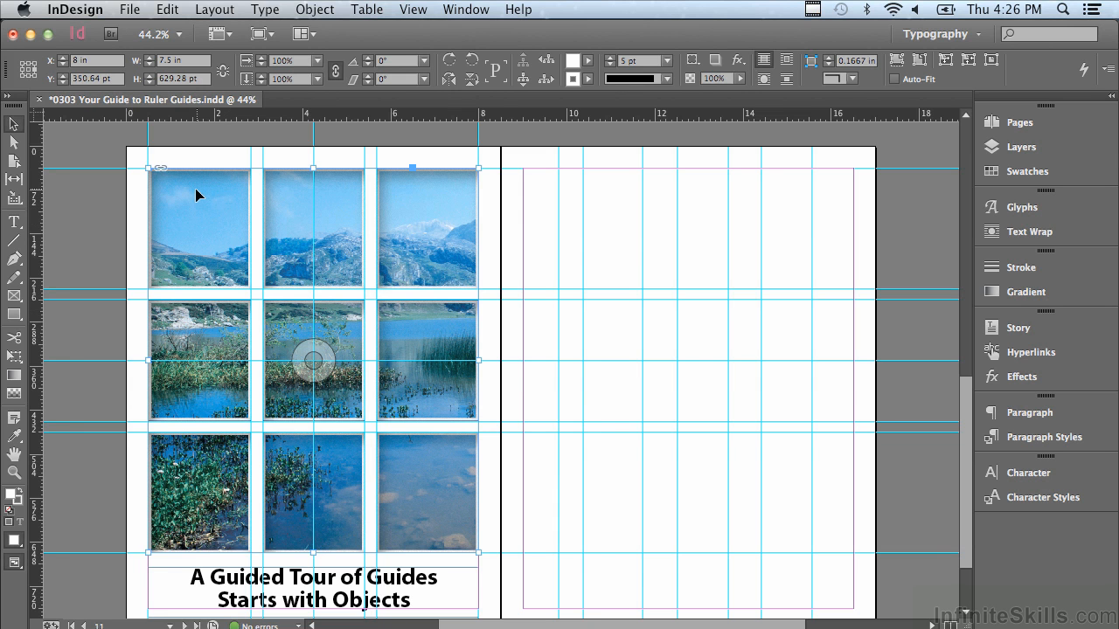
drag(195, 188, 198, 211)
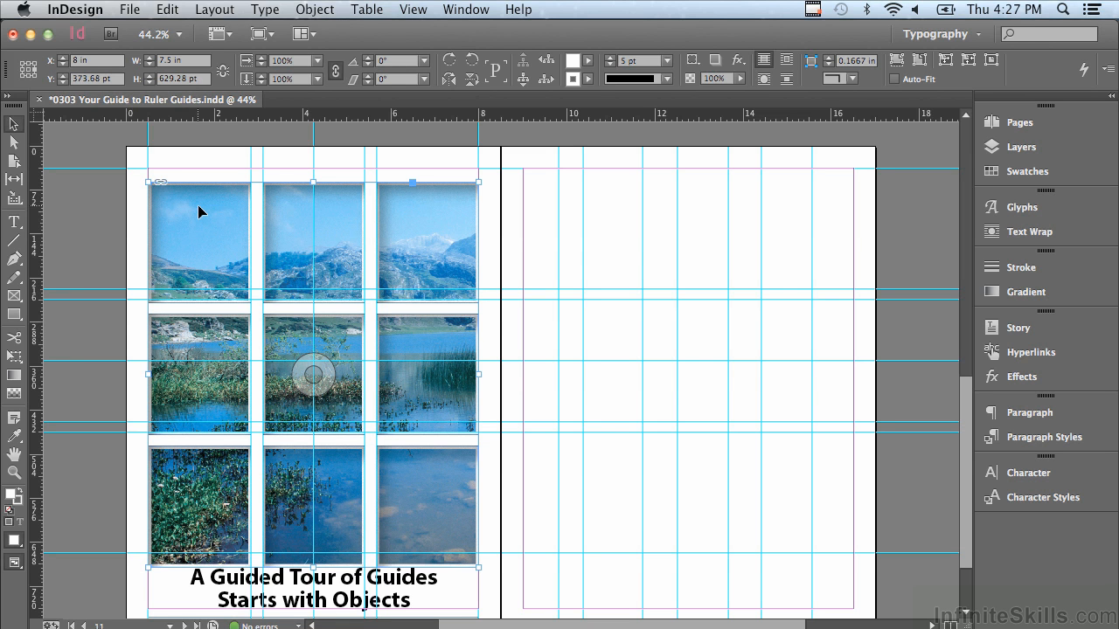
key(super+z)
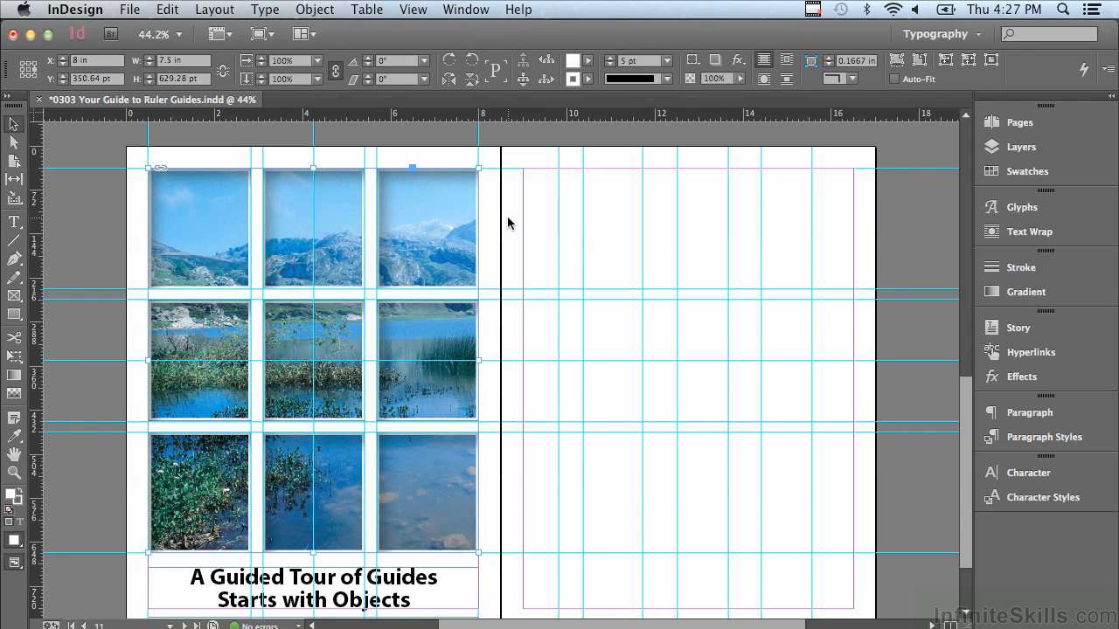
Select all the vertical guides on the blank facing page together and set their X position to 15.8125 in.
drag(509, 194, 870, 274)
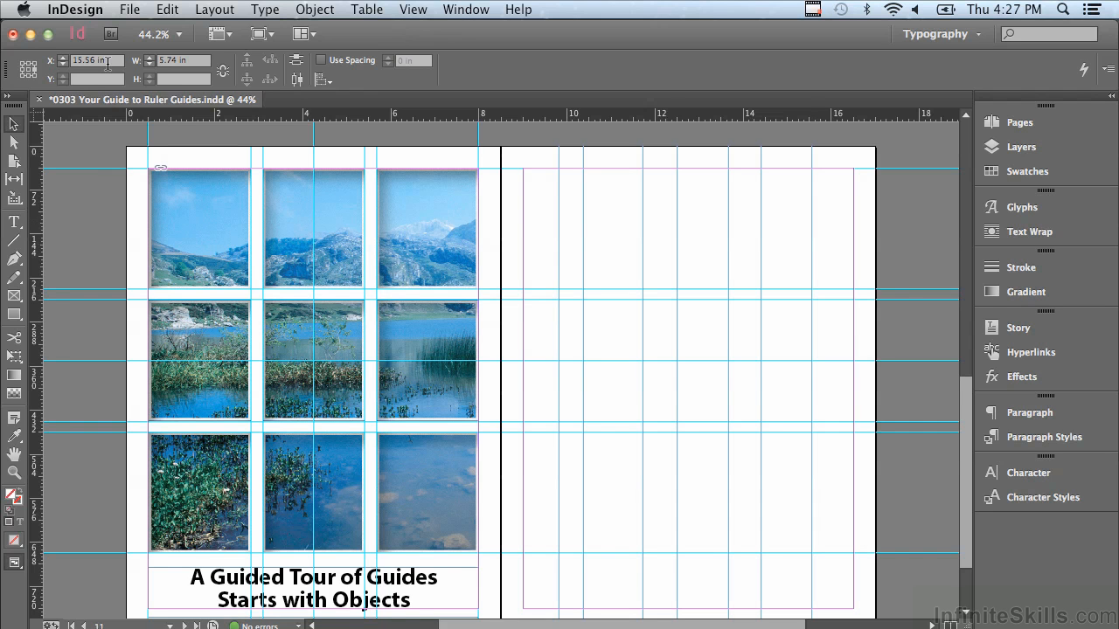
click(64, 61)
click(62, 58)
click(63, 58)
click(63, 59)
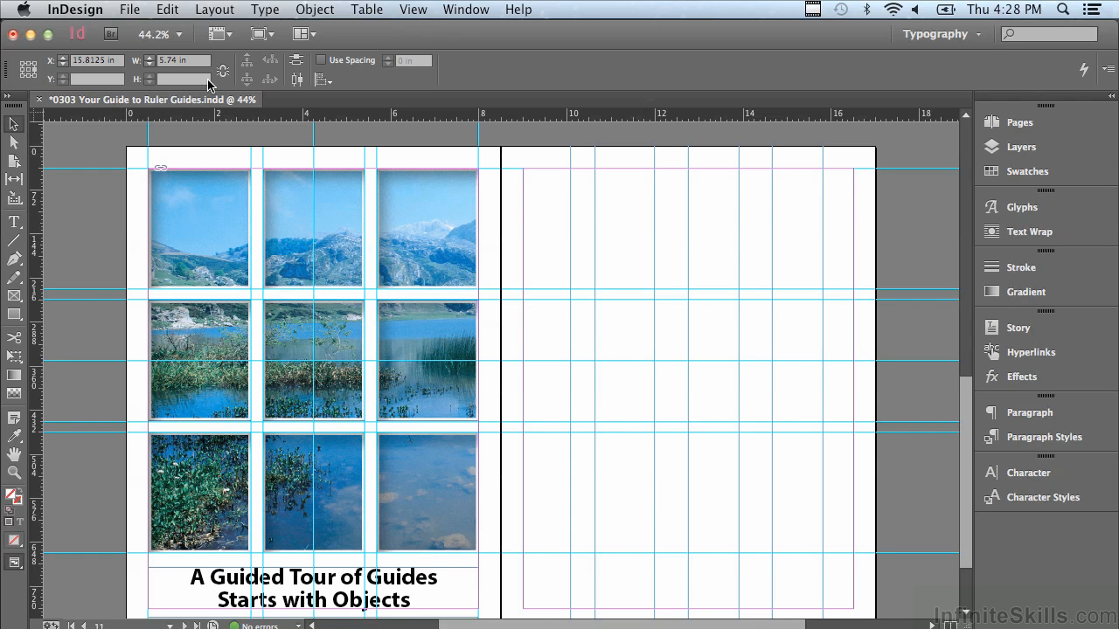
Set the overall width of the selected vertical guides to 6 in.
click(150, 58)
click(150, 57)
click(150, 57)
click(149, 57)
click(150, 57)
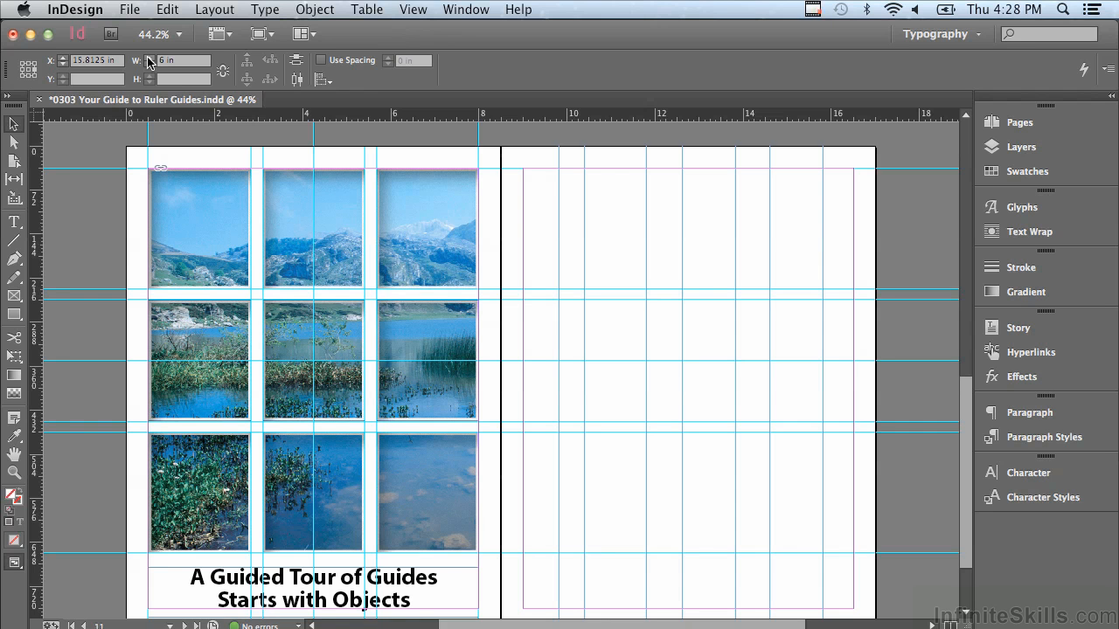
Set the alignment reference to the margins and distribute the selected vertical guides with equal horizontal spacing.
click(460, 10)
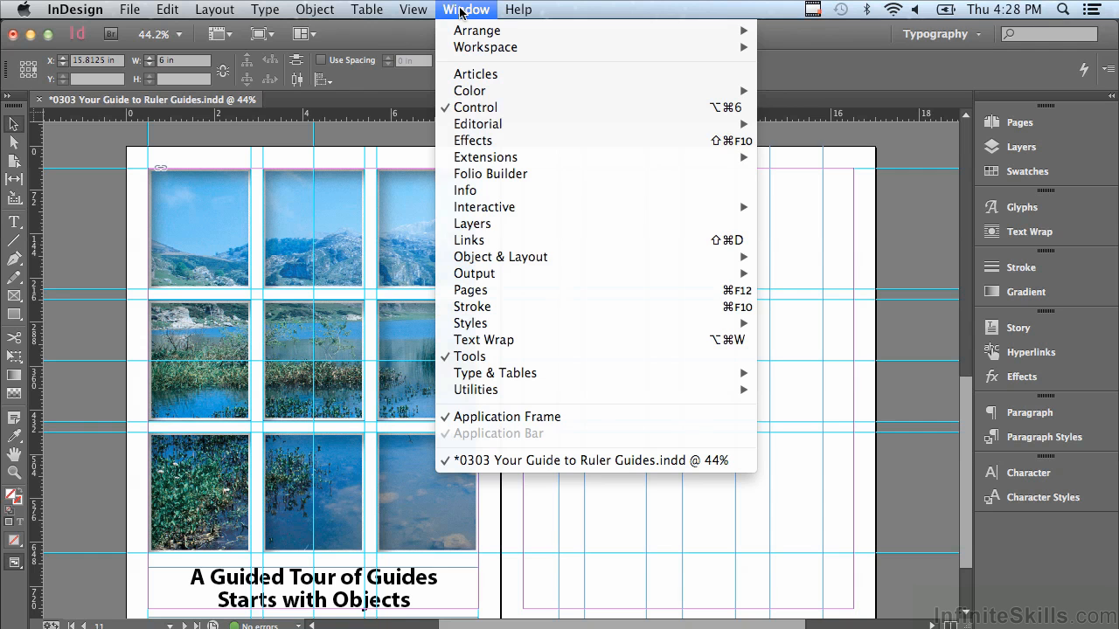
mouse_move(483, 260)
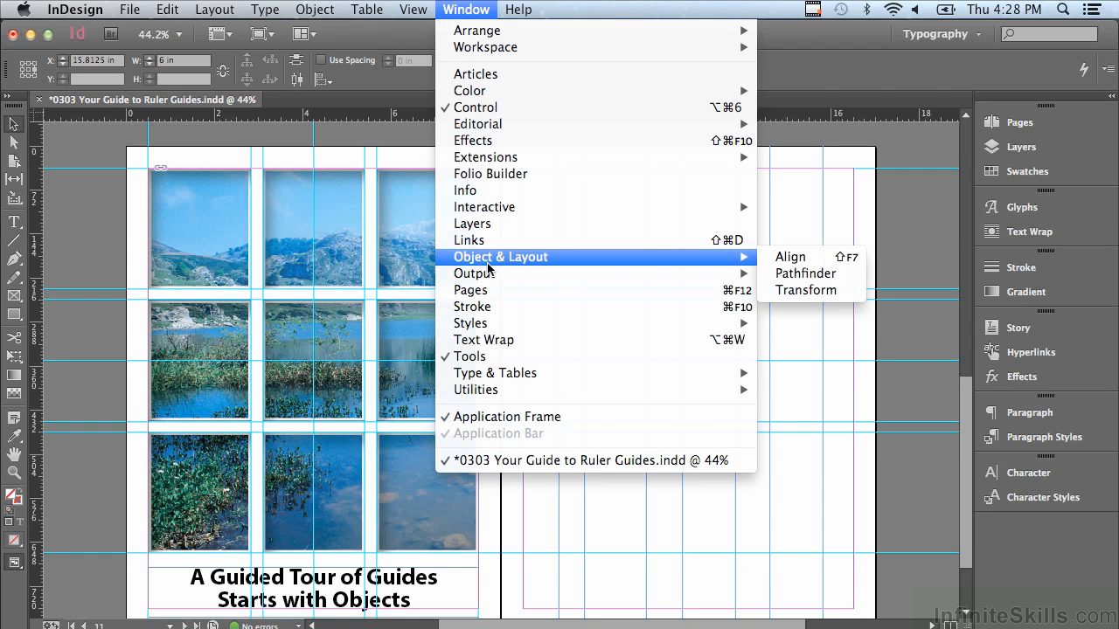
click(785, 257)
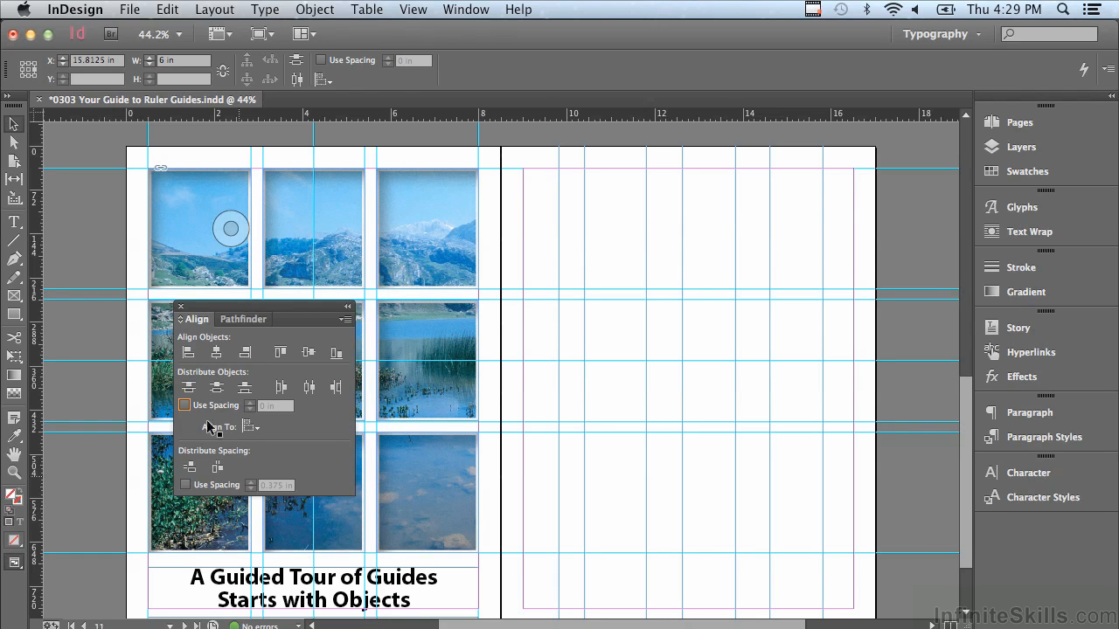
click(250, 427)
click(320, 481)
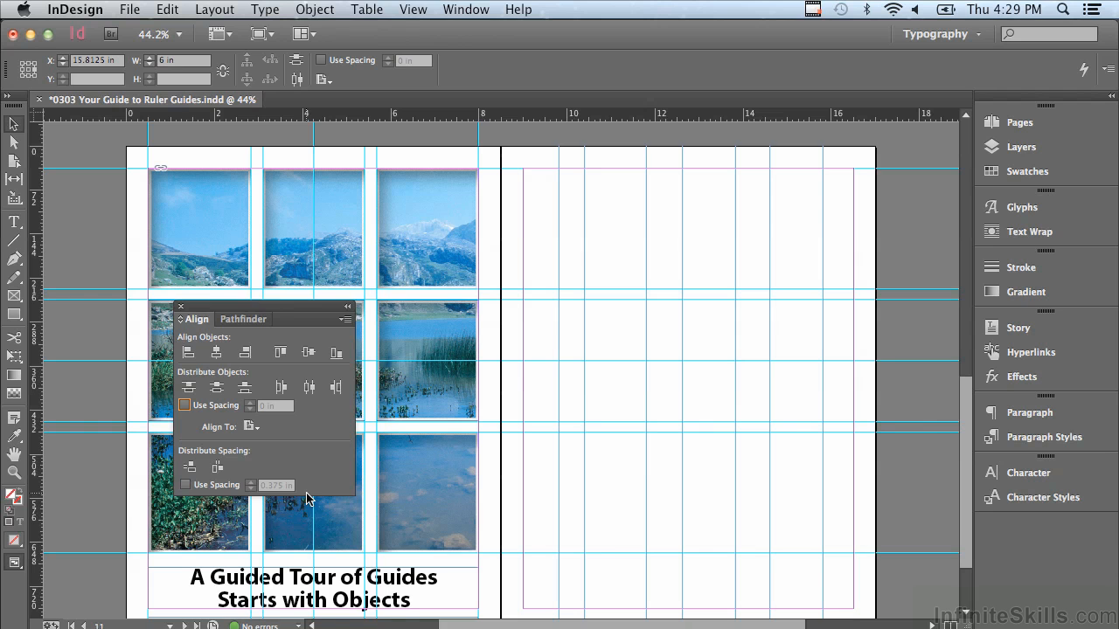
click(218, 469)
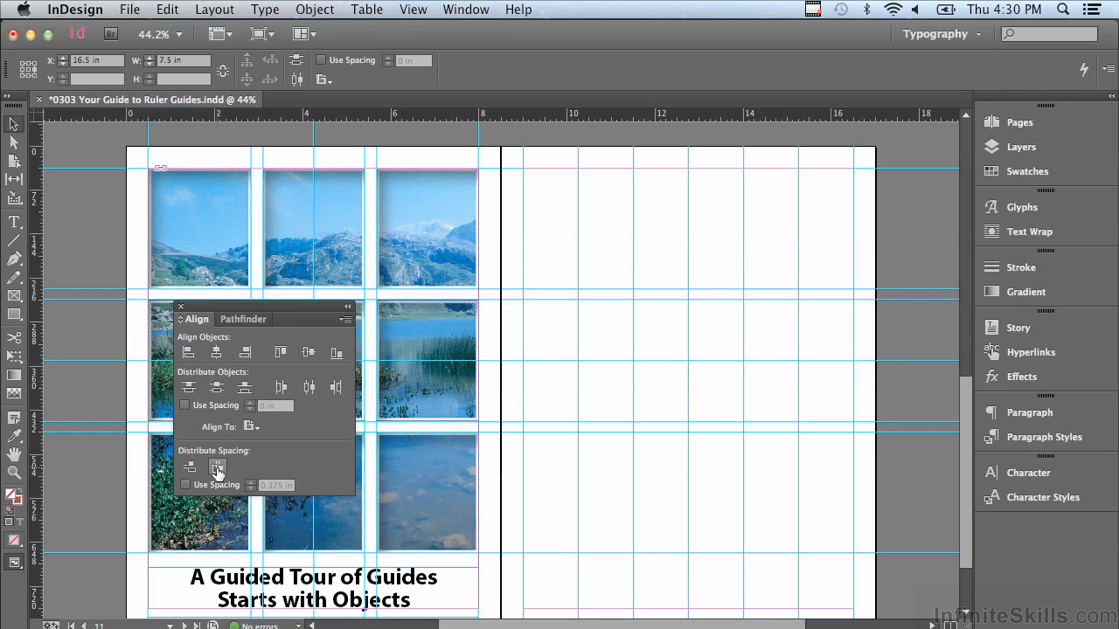
Delete all guides on the spread, undo the deletion and deselect the restored guides.
right_click(341, 122)
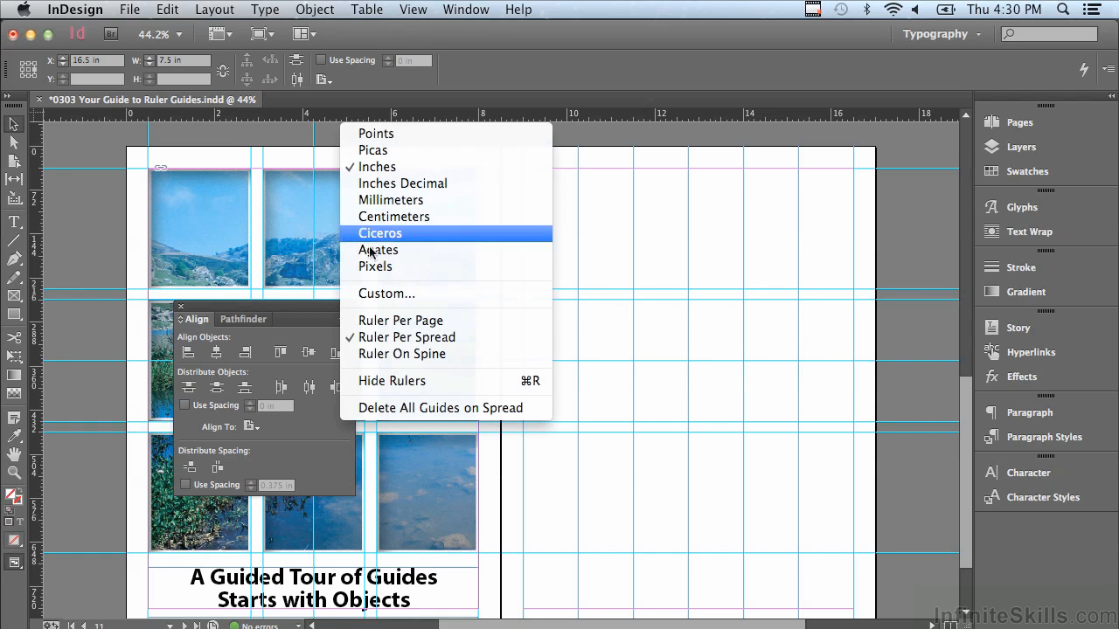
click(385, 409)
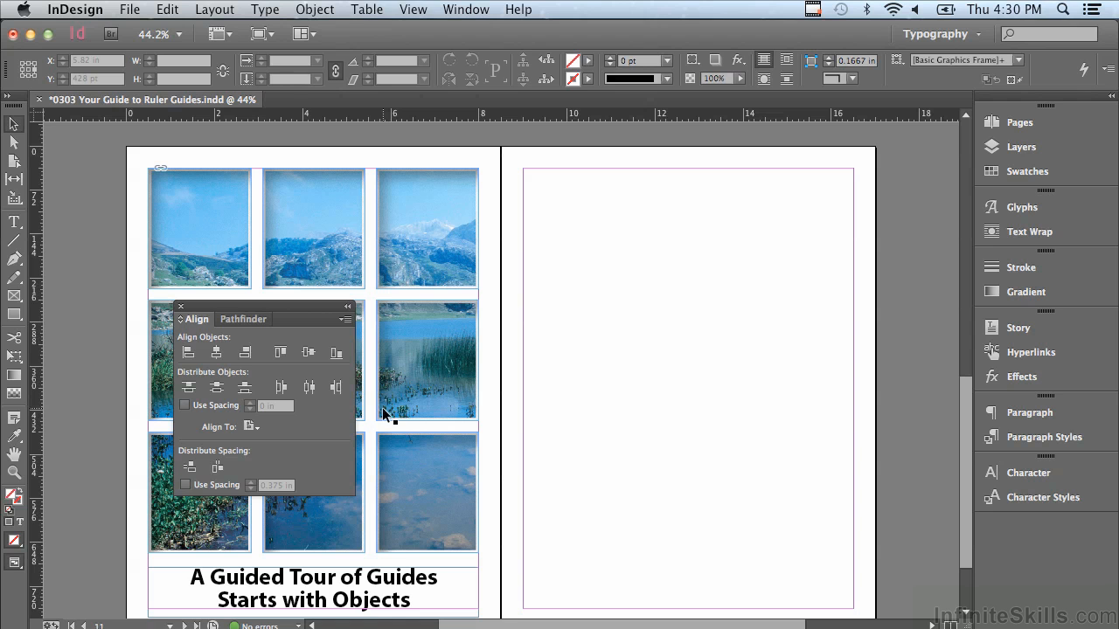
key(super+z)
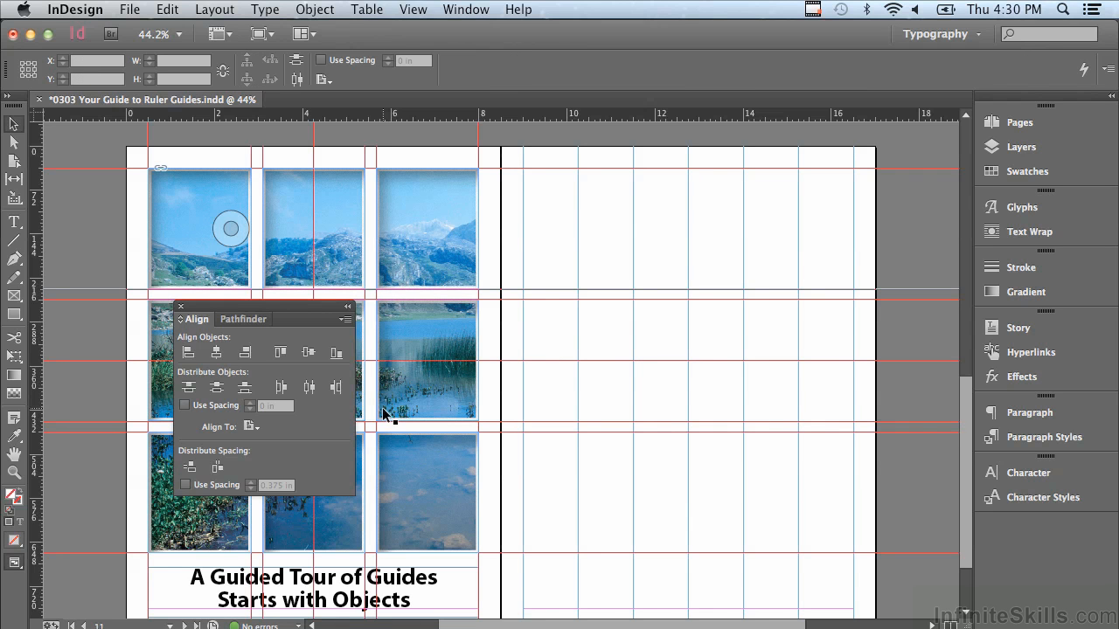
click(93, 282)
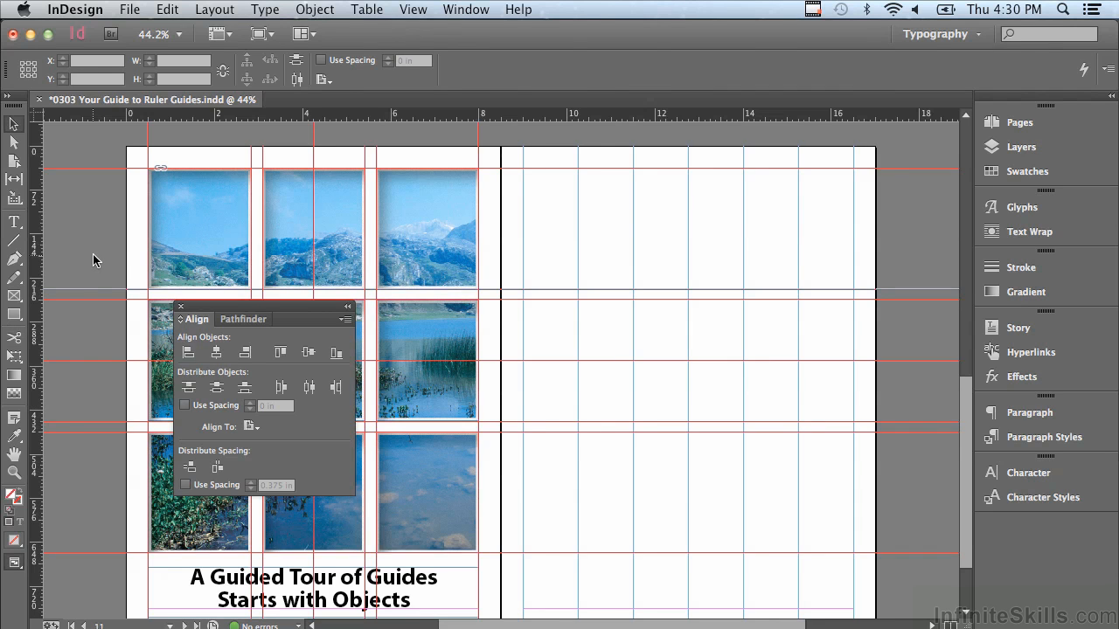
click(96, 259)
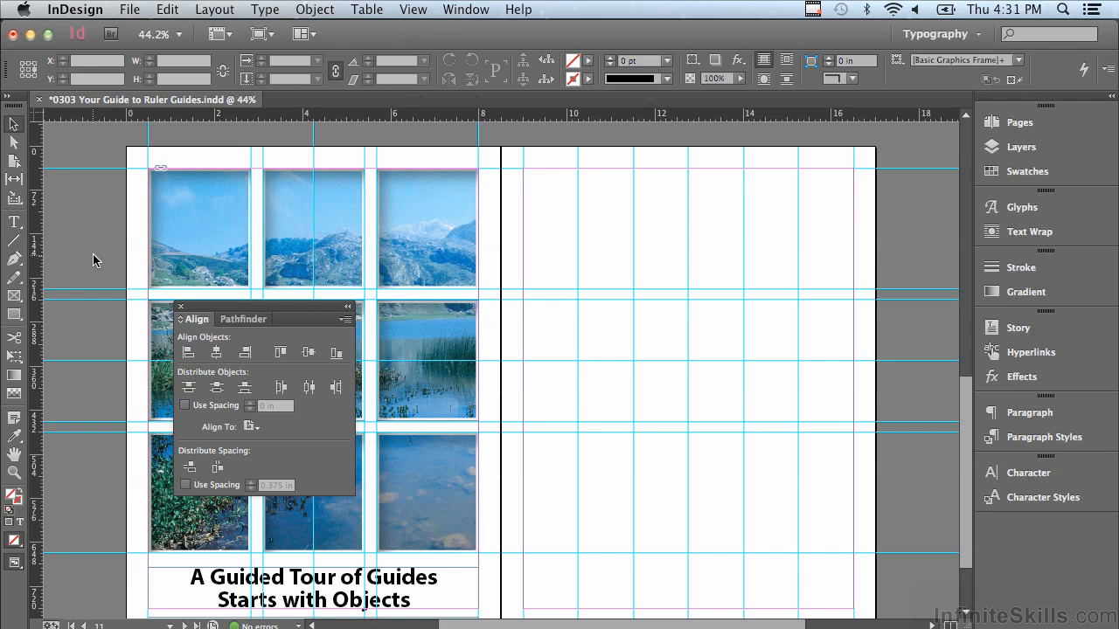
Select every guide on the nine-pane picture spread and delete them all.
key(super+alt+g)
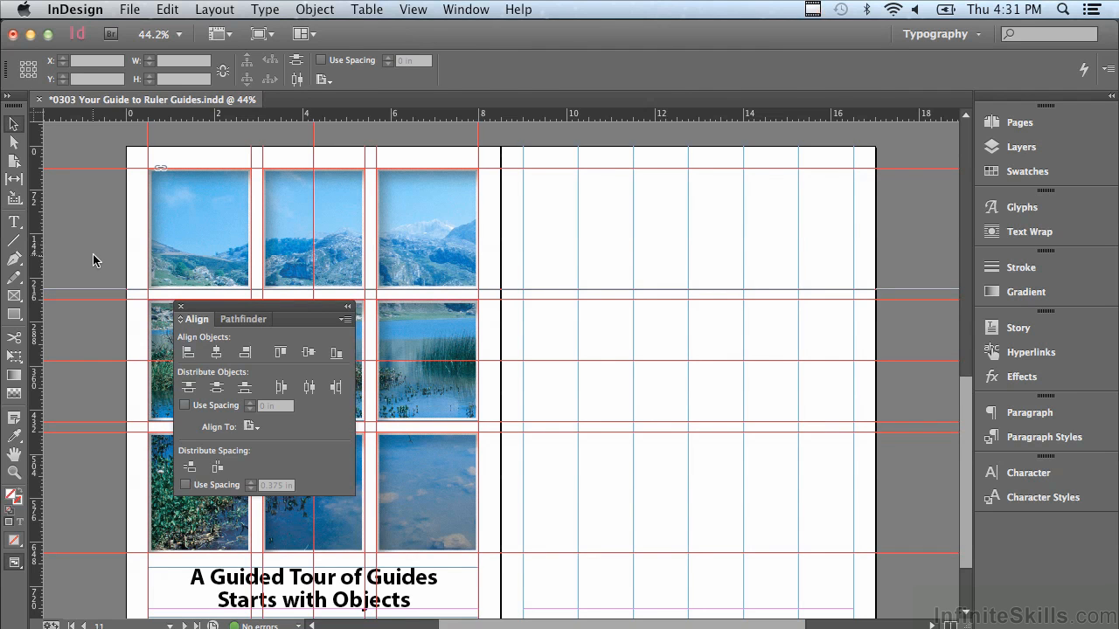
key(Delete)
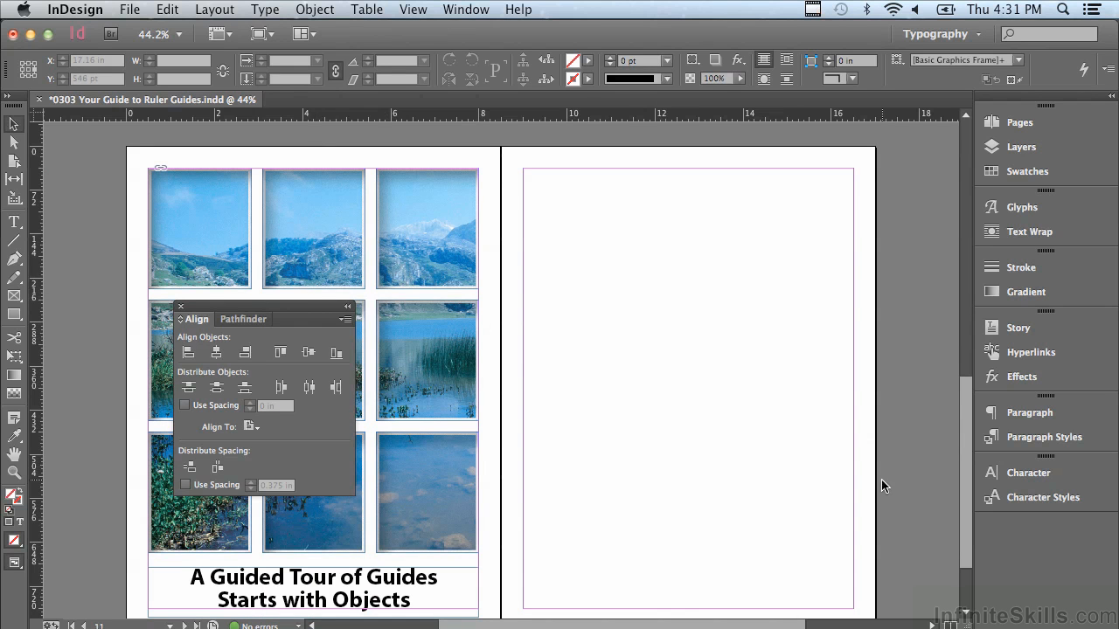
Preview the "Your Guide to the Beauty of Guides" spread without guides and return to the normal screen mode.
drag(962, 491, 970, 267)
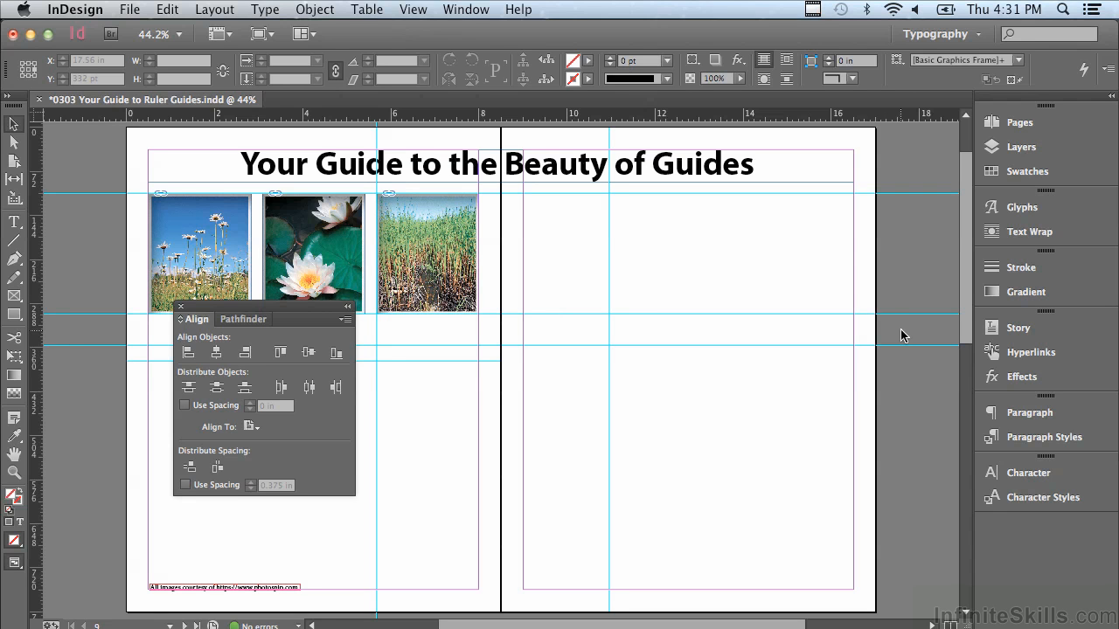
key(w)
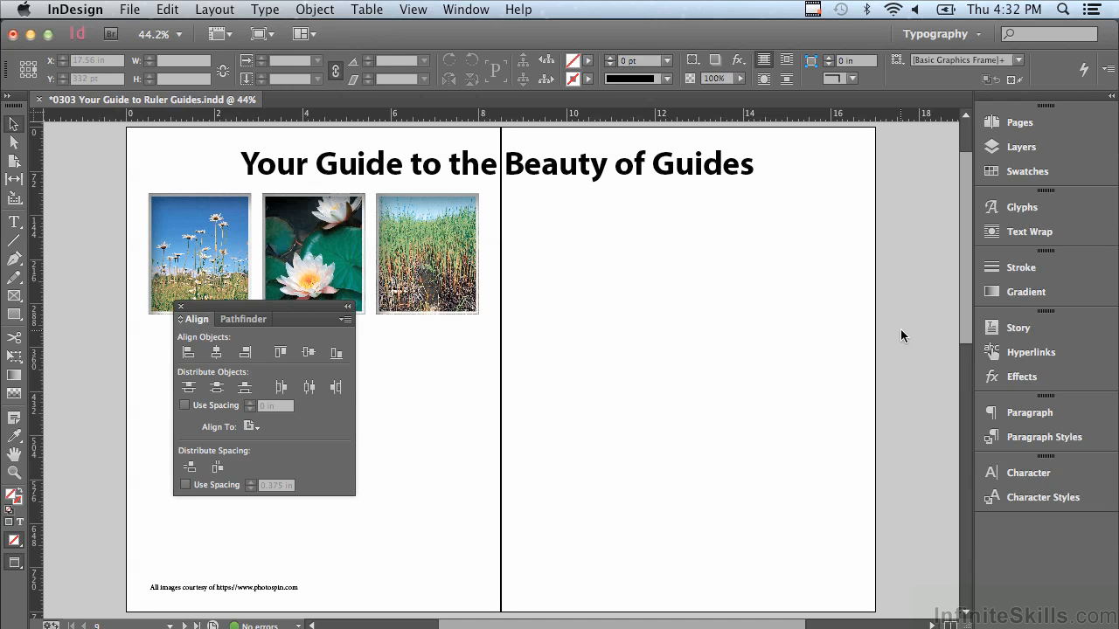
key(w)
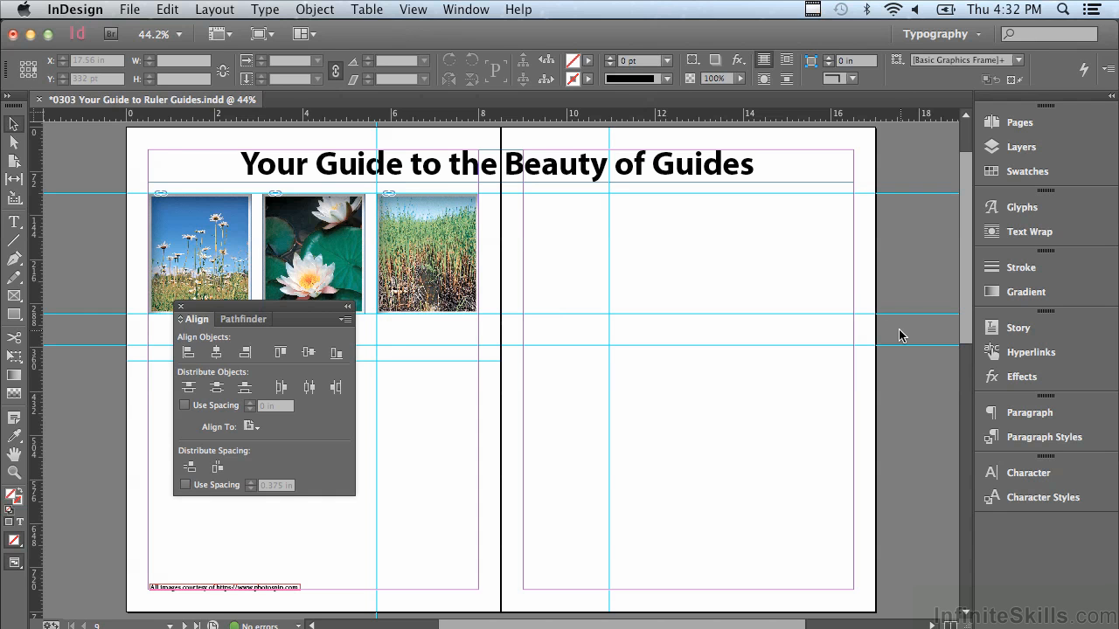
Hide all guides on the "Your Guide to the Beauty of Guides" spread while staying in the normal screen mode.
click(413, 8)
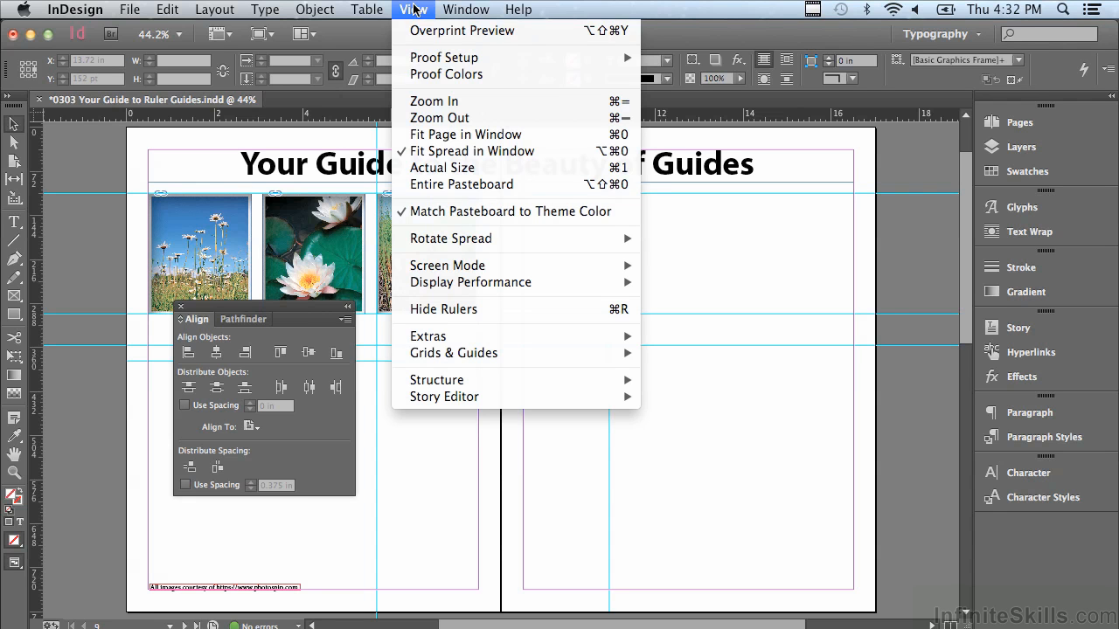
mouse_move(454, 353)
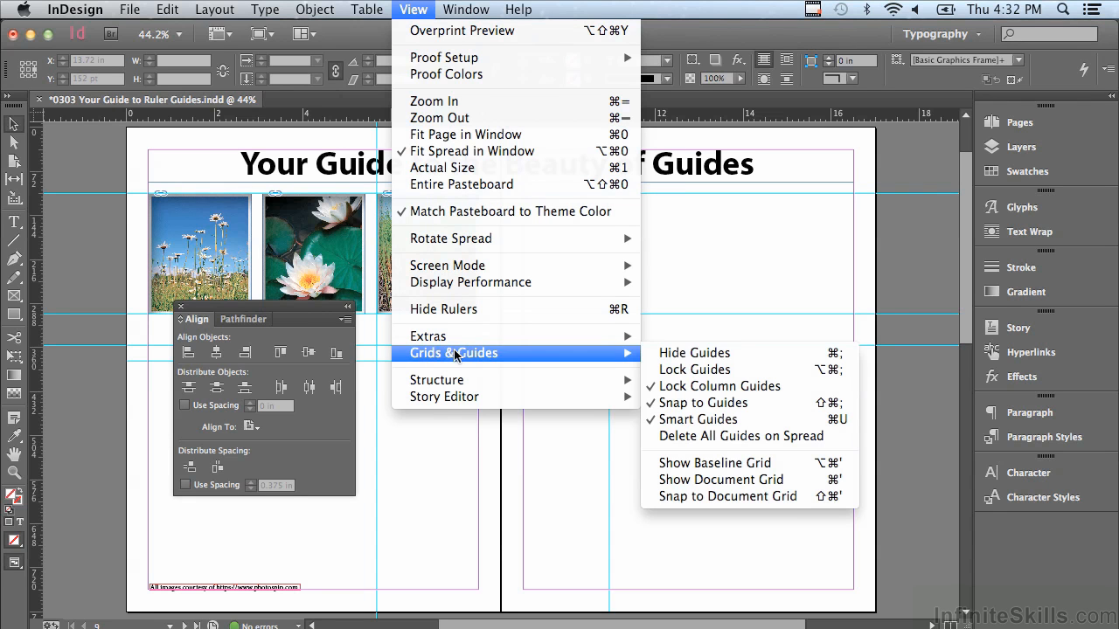
click(680, 353)
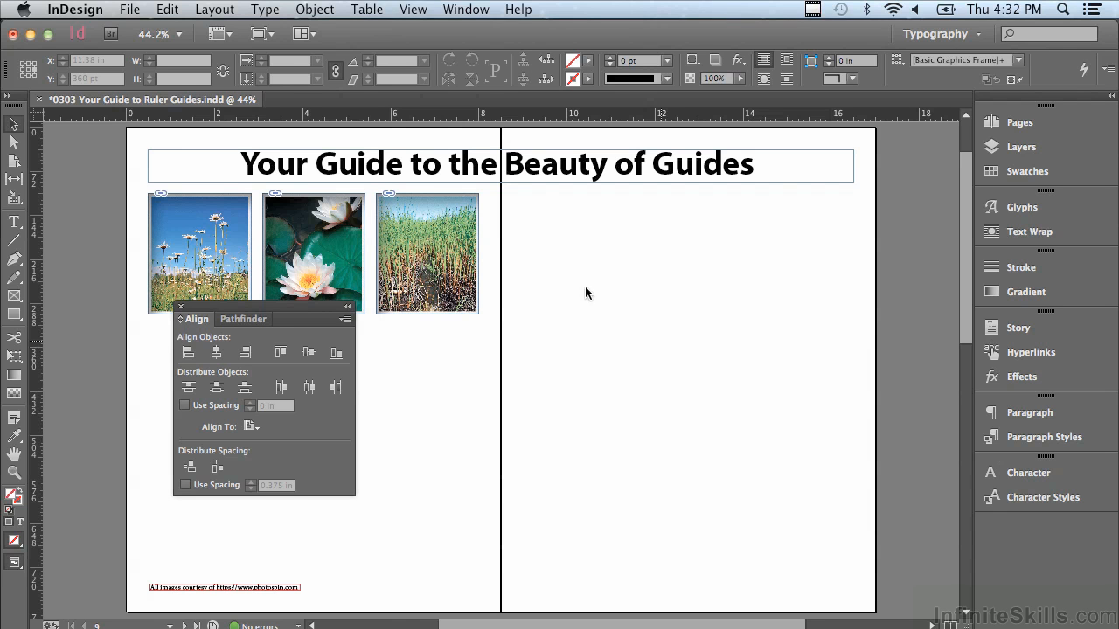
Turn the display of the hidden ruler and margin guides back on for the spread.
click(407, 11)
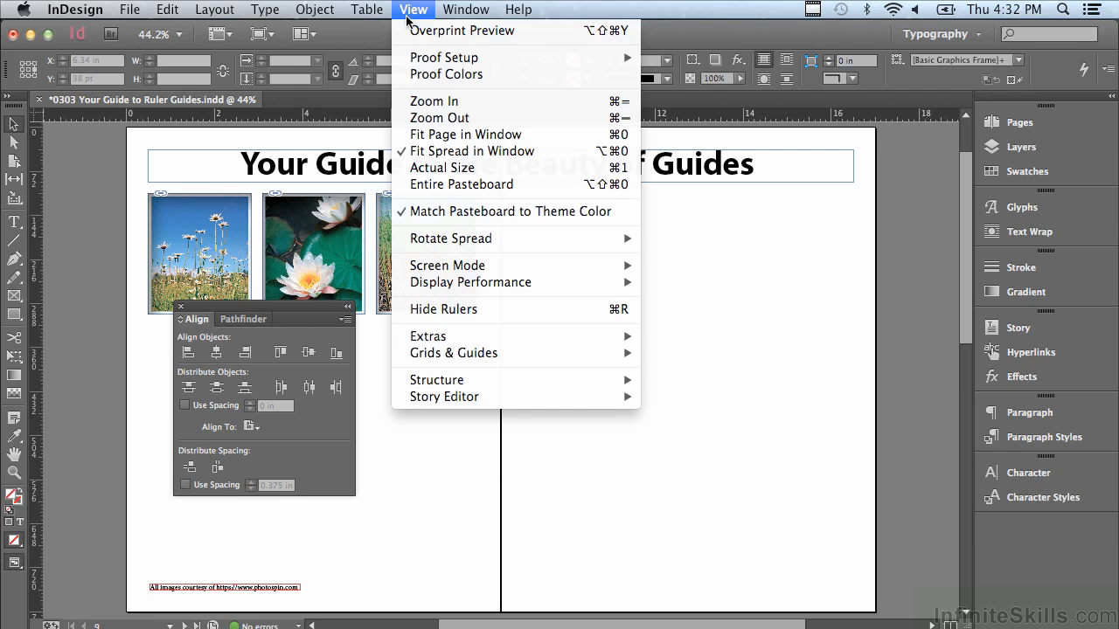
mouse_move(454, 353)
click(682, 354)
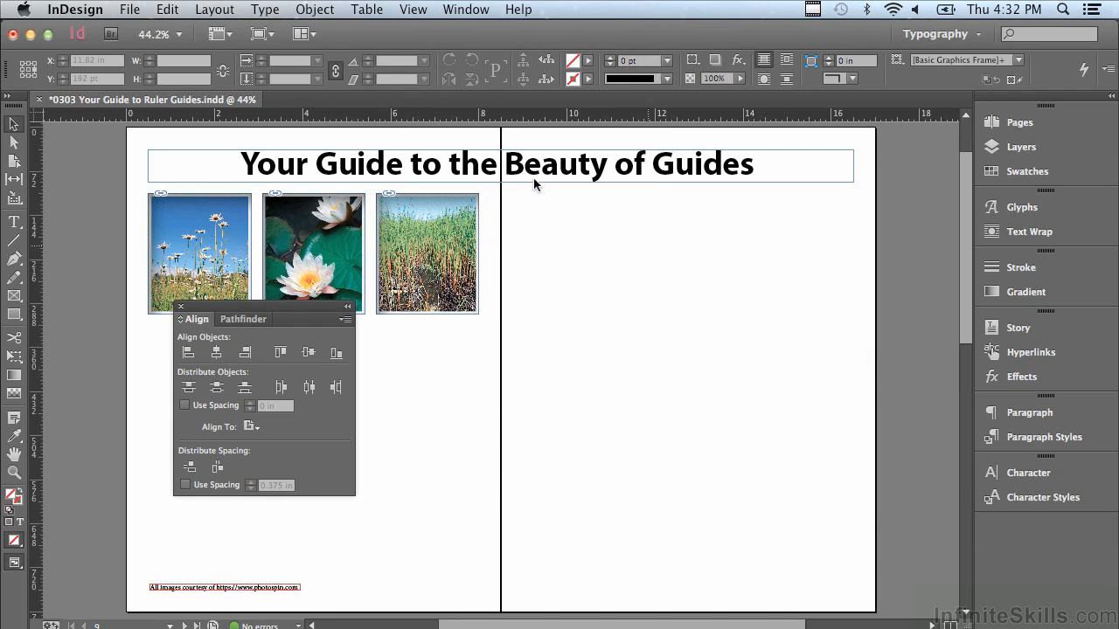
click(217, 34)
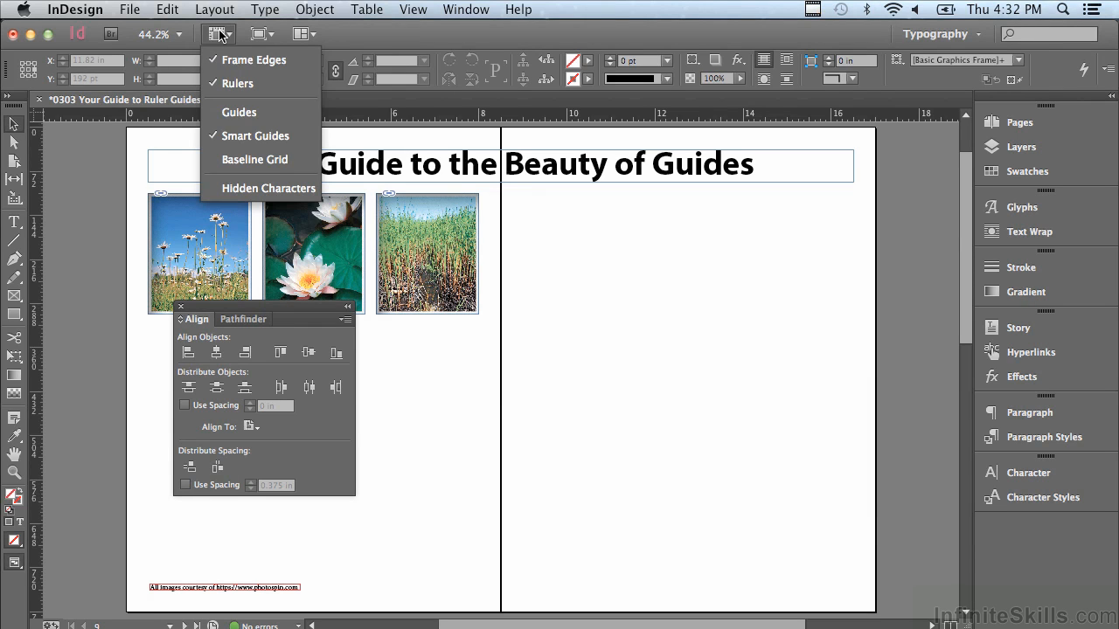
click(248, 114)
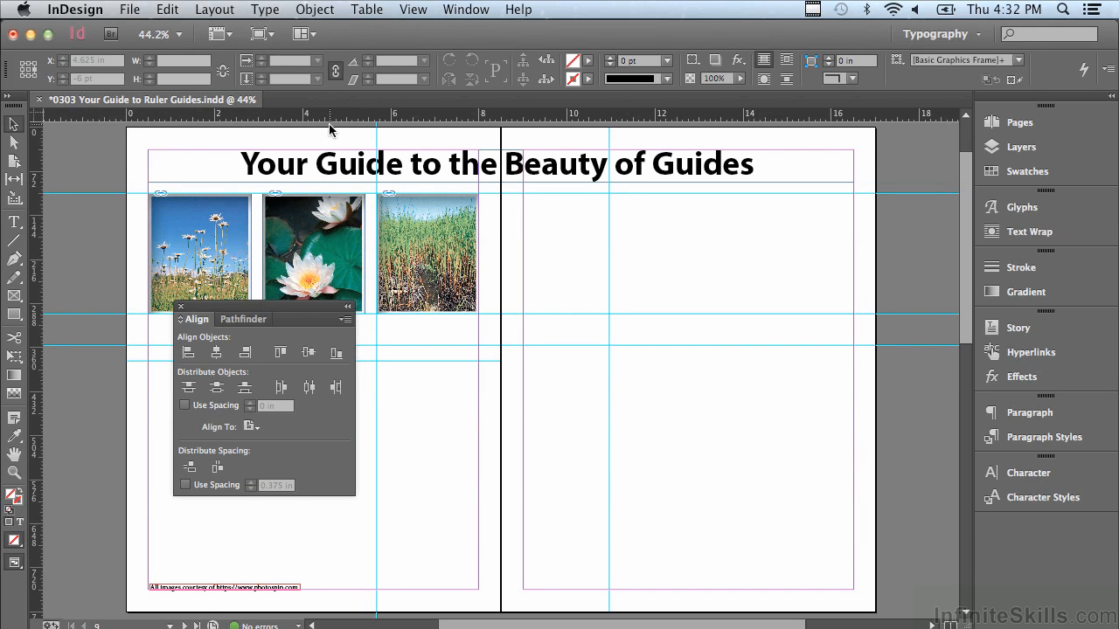